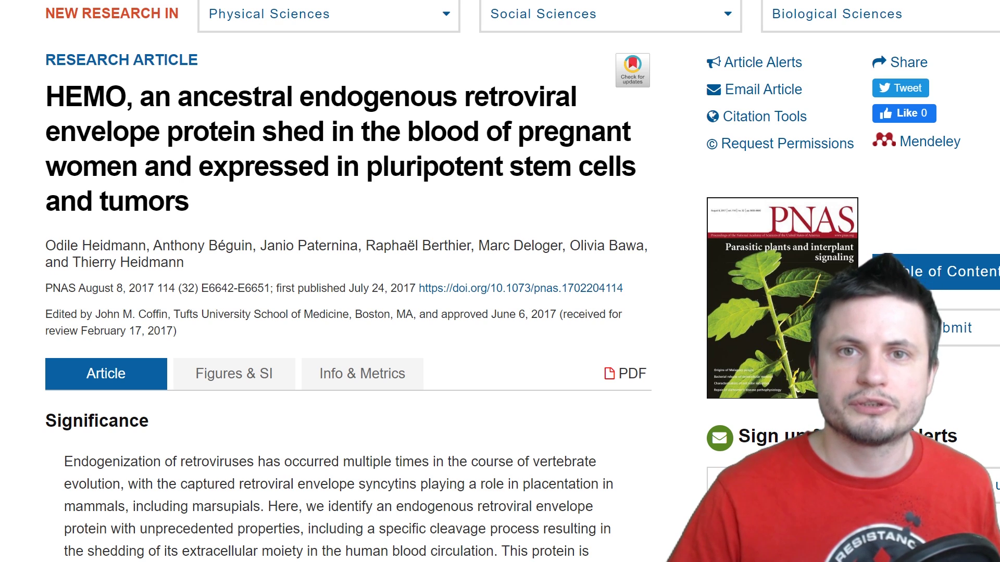
# Highlight the word 'HEMO' in the PNAS article title
pyautogui.doubleClick(86, 96)
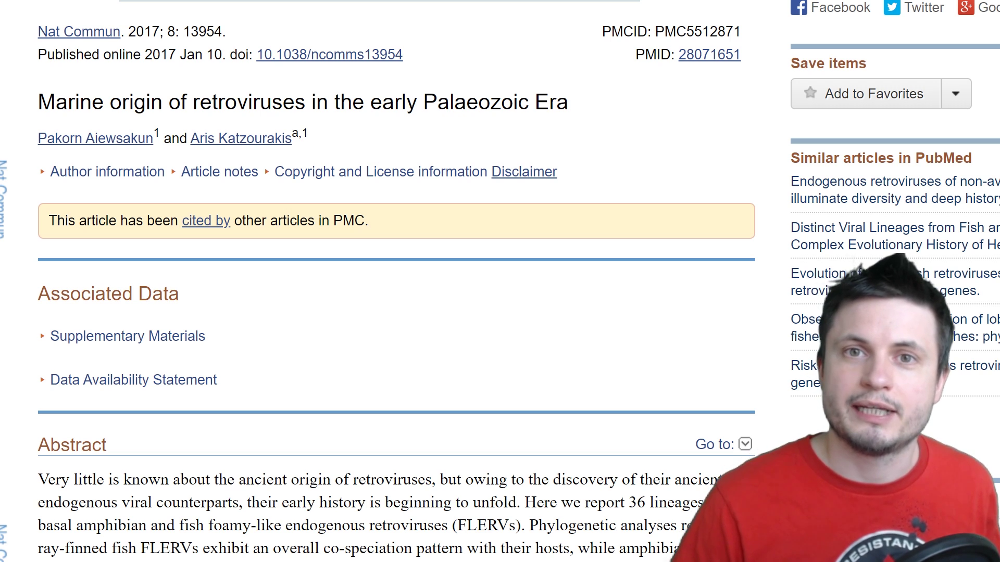
# Highlight 'Marine origin' in the title of the Palaeozoic retroviruses article
pyautogui.moveTo(37, 102); pyautogui.dragTo(162, 102)
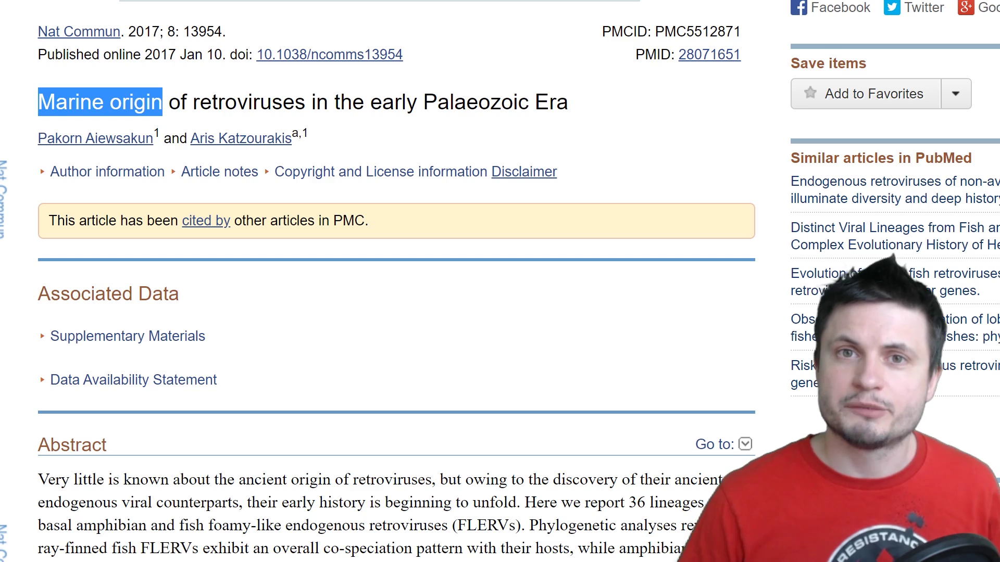